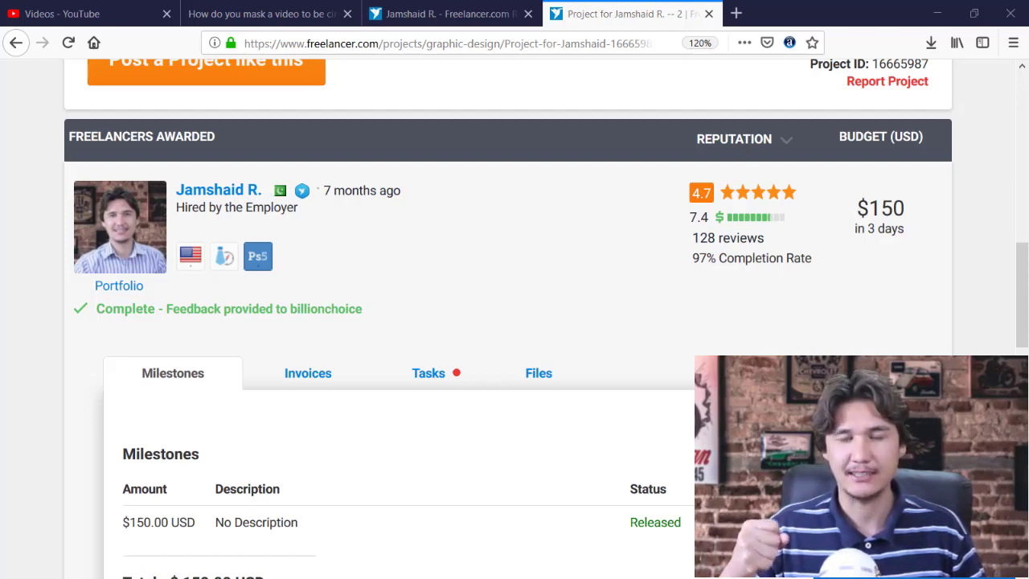
- Review the completed project's budget, description, awarded freelancer details and milestone payments
scroll(293, 279, "up", 5)
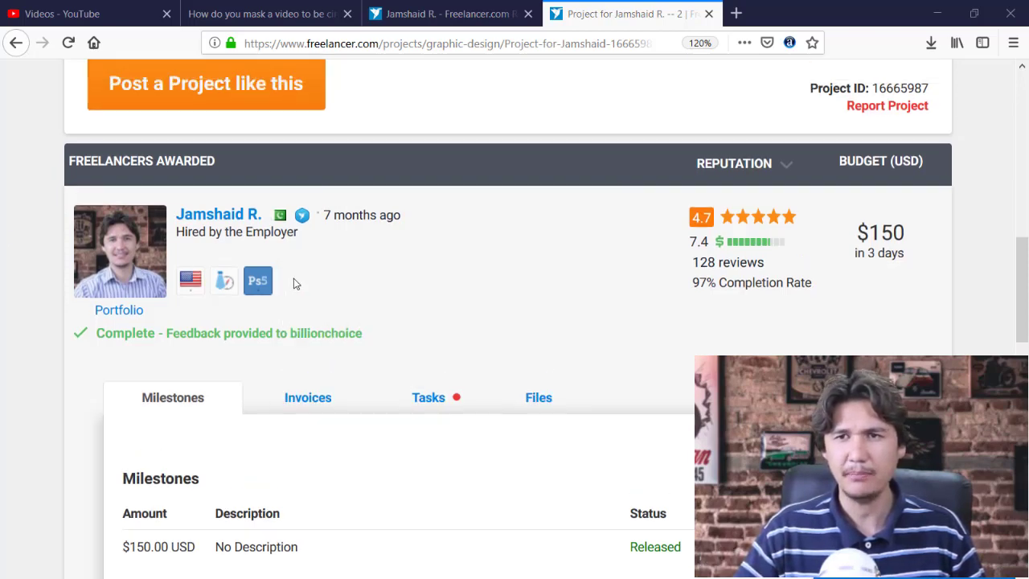
scroll(294, 283, "up", 1)
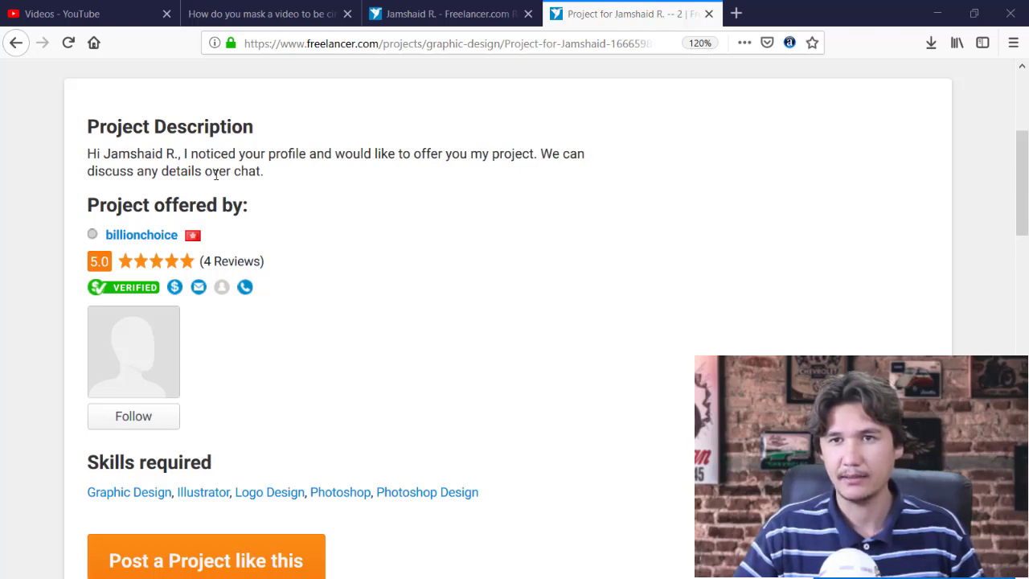
scroll(216, 175, "up", 2)
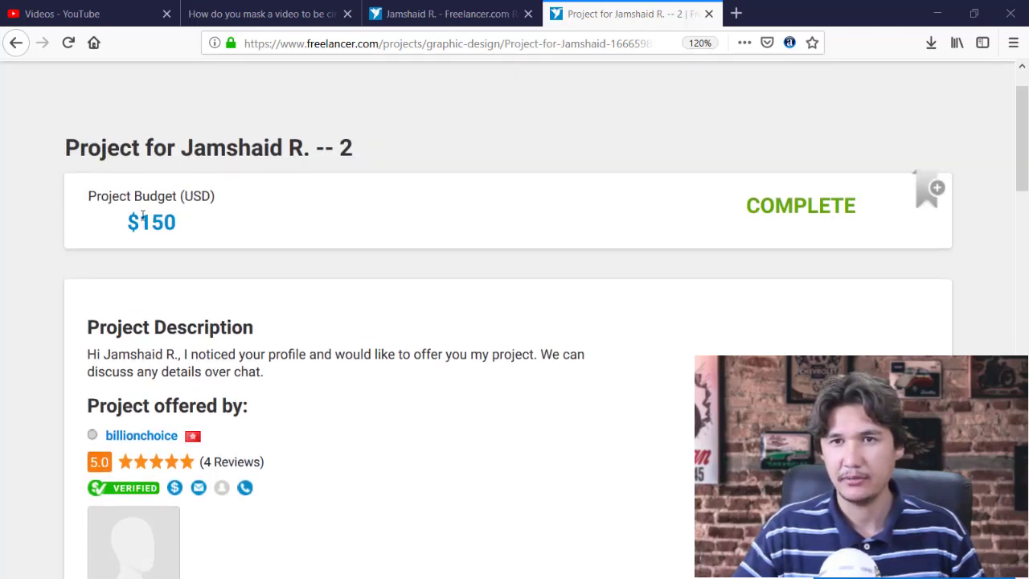
scroll(184, 214, "down", 1)
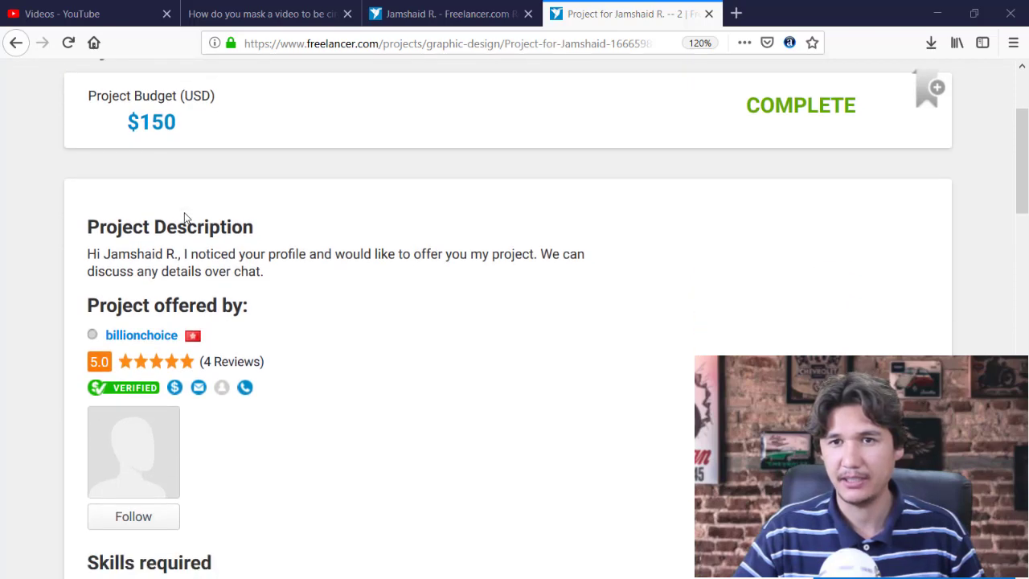
scroll(184, 216, "down", 7)
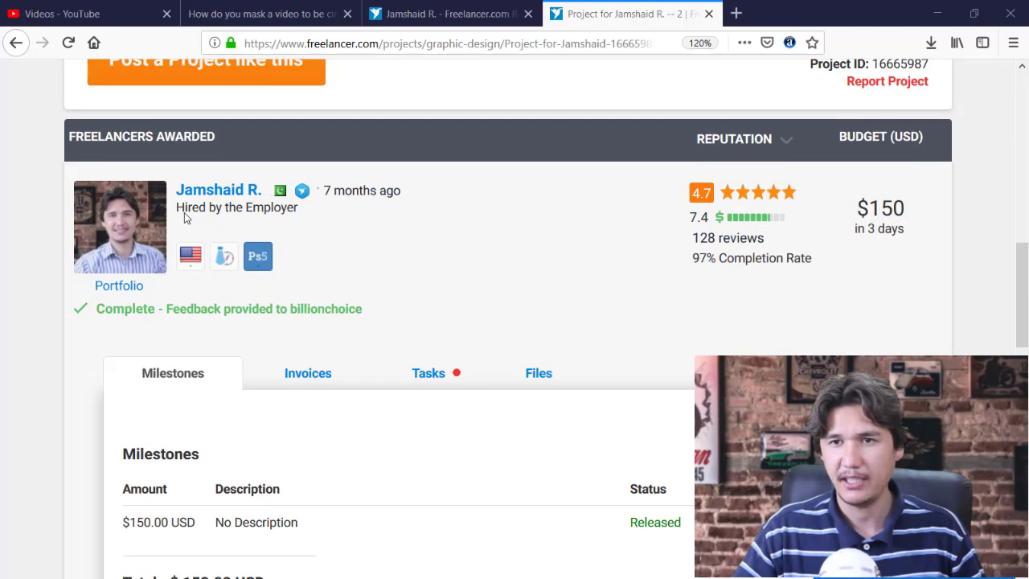
scroll(185, 212, "down", 1)
scroll(185, 212, "up", 1)
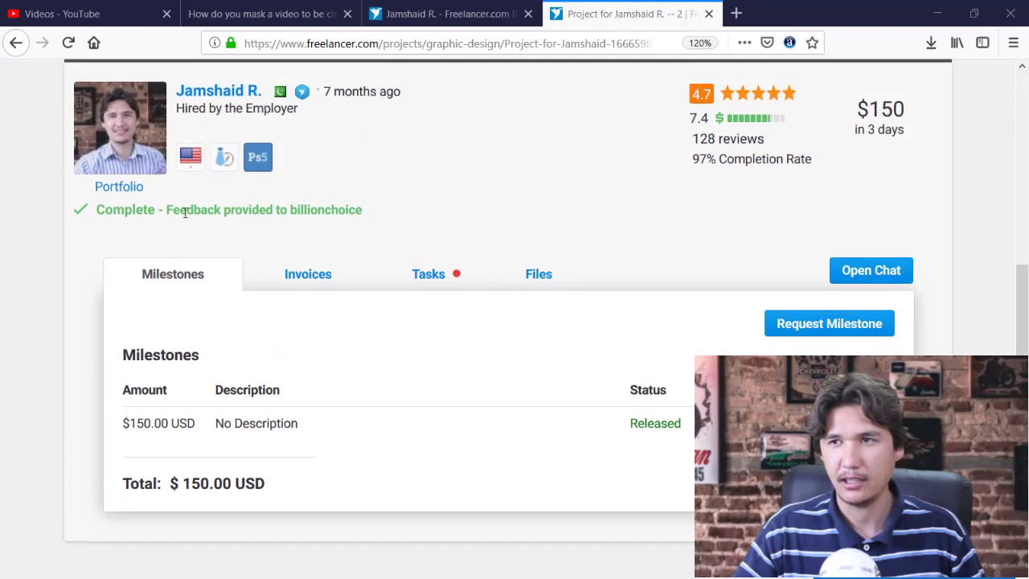
scroll(185, 213, "up", 1)
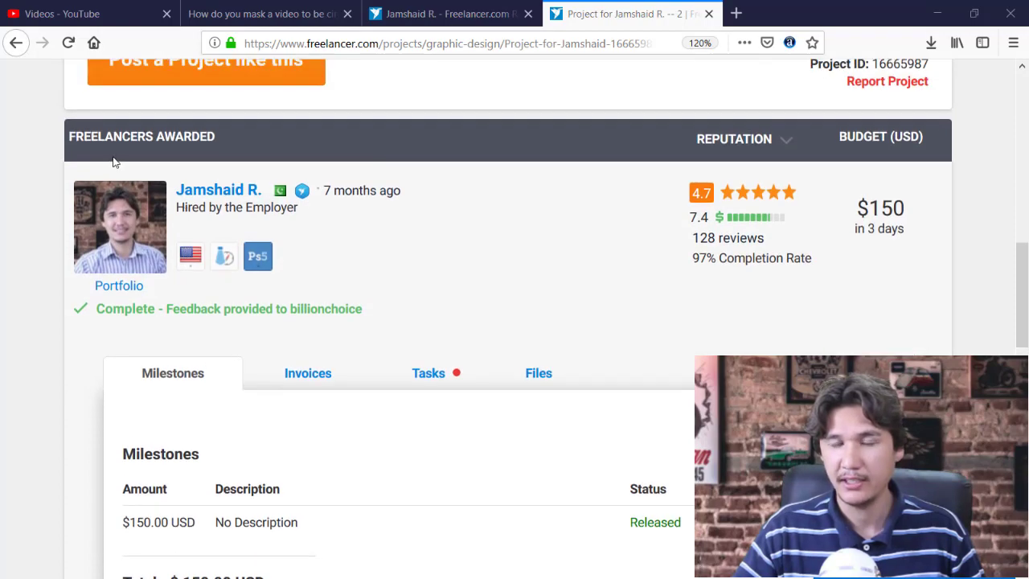
scroll(132, 161, "down", 6)
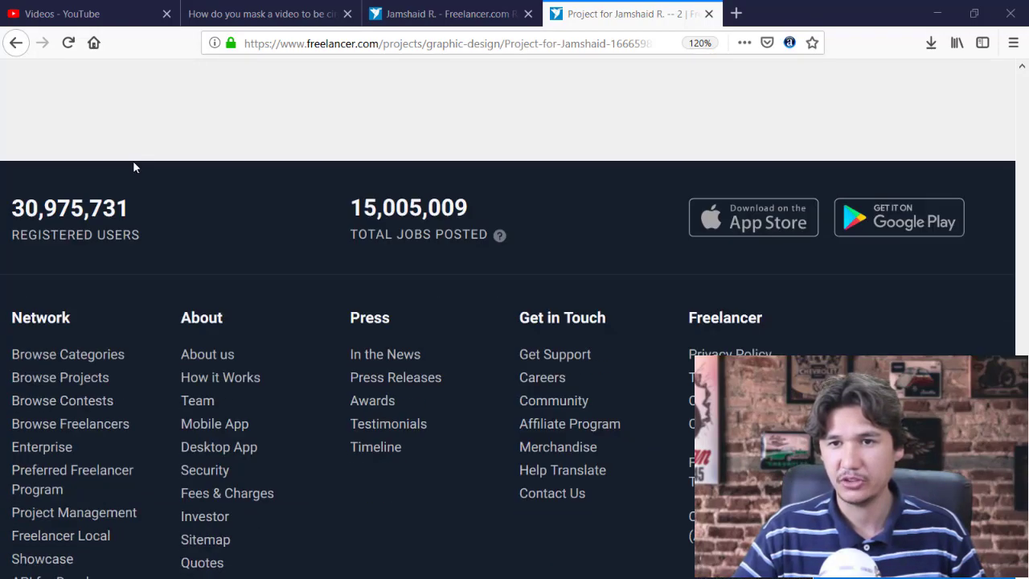
scroll(132, 161, "up", 4)
scroll(197, 226, "up", 2)
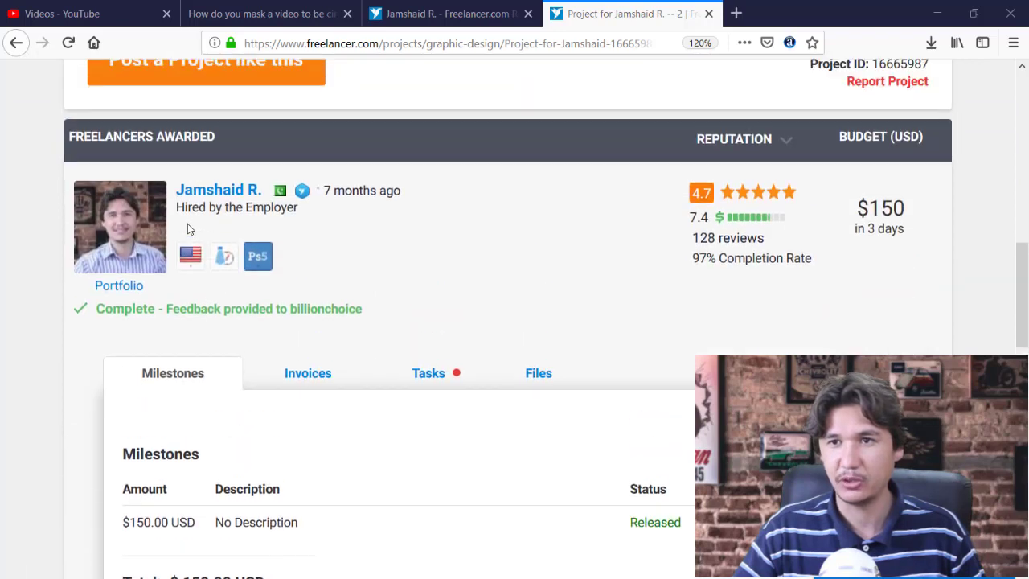
scroll(188, 231, "down", 1)
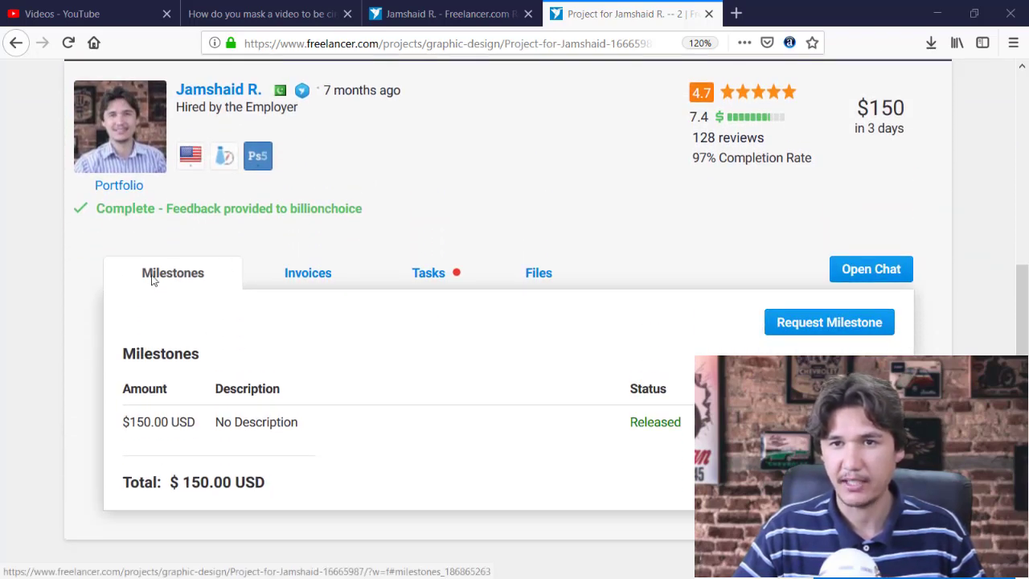
left_click_drag(149, 274, 196, 276)
- Fill in a new milestone request for $50 with the description "It is the fee of the project"
scroll(193, 282, "down", 1)
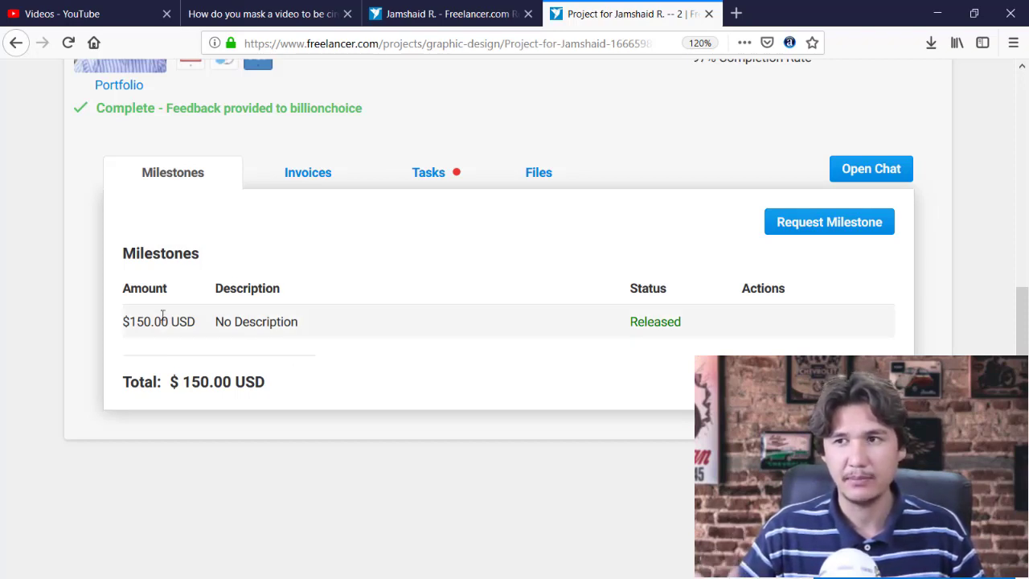
left_click(811, 232)
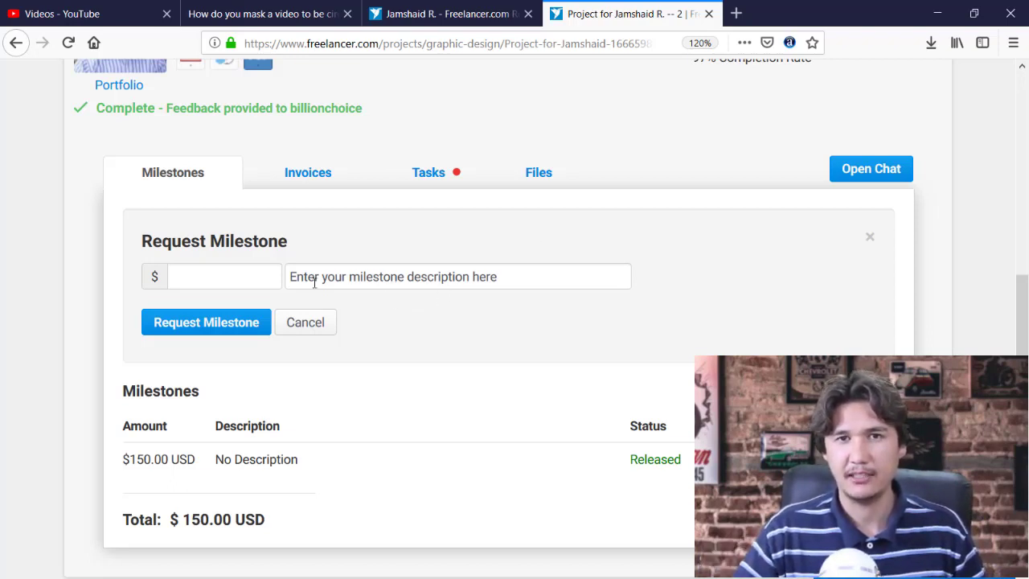
left_click(252, 272)
type("50")
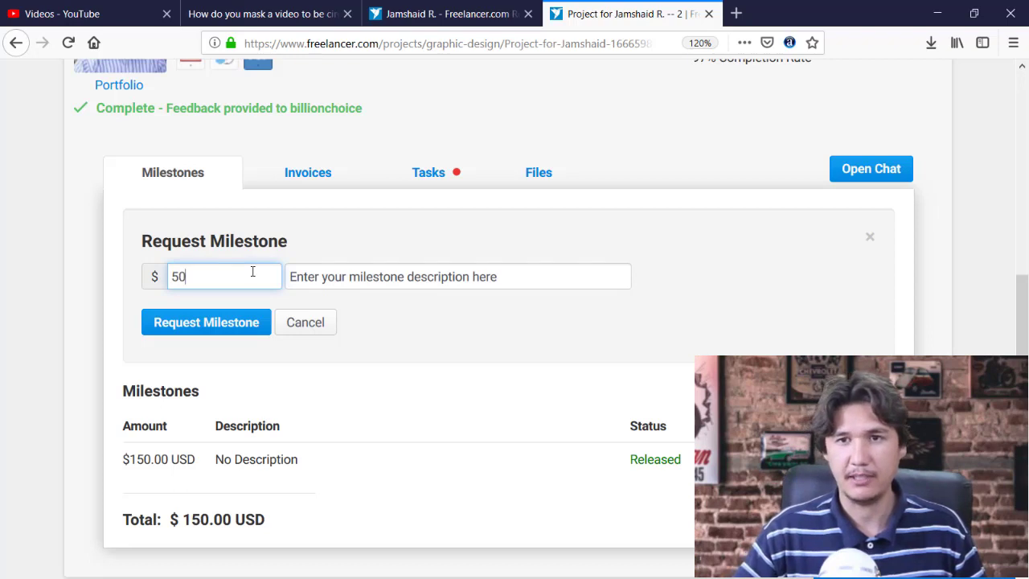
left_click(363, 275)
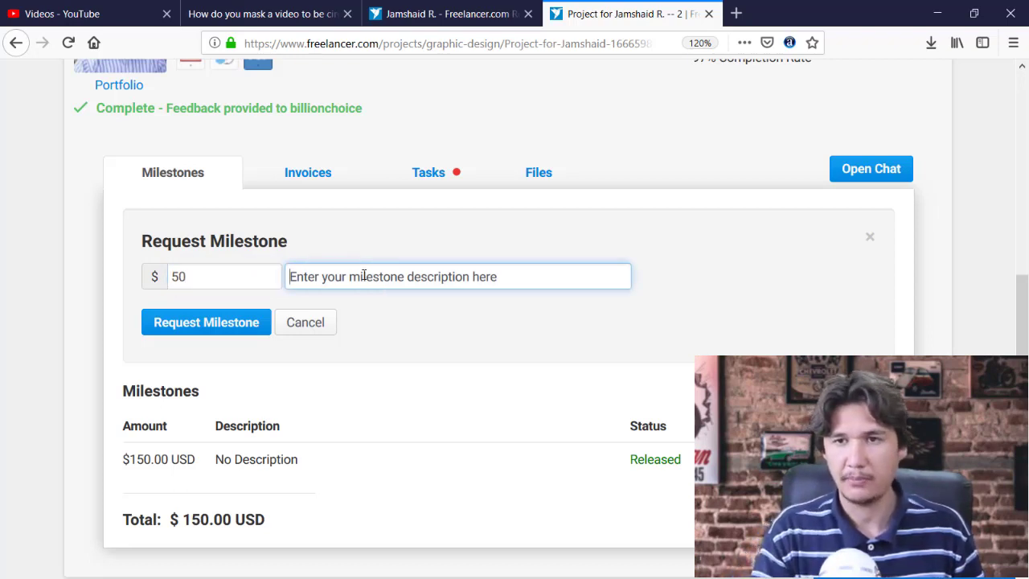
type("It is")
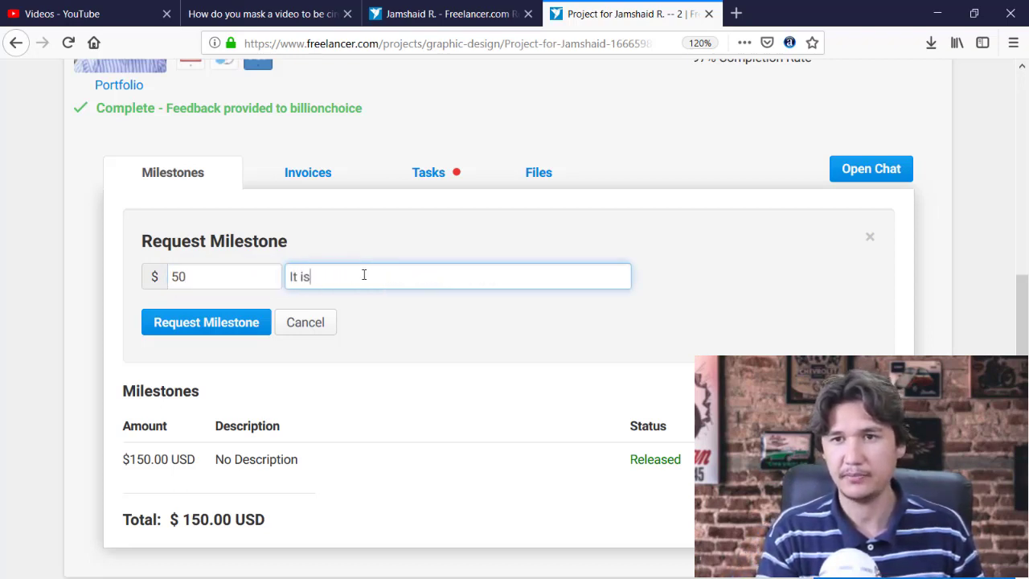
type(" the fee of the por")
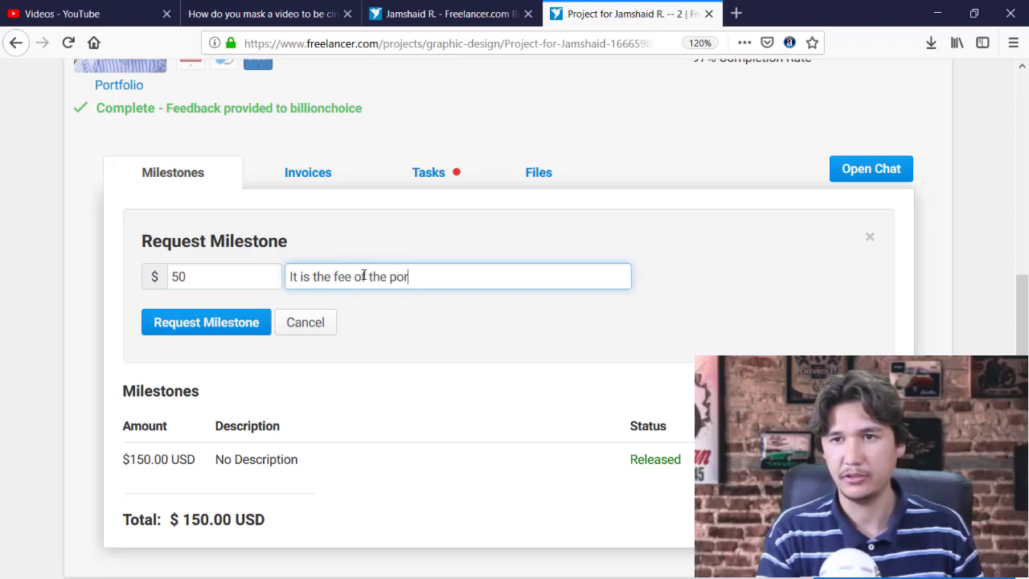
key("BackSpace")
type("roject")
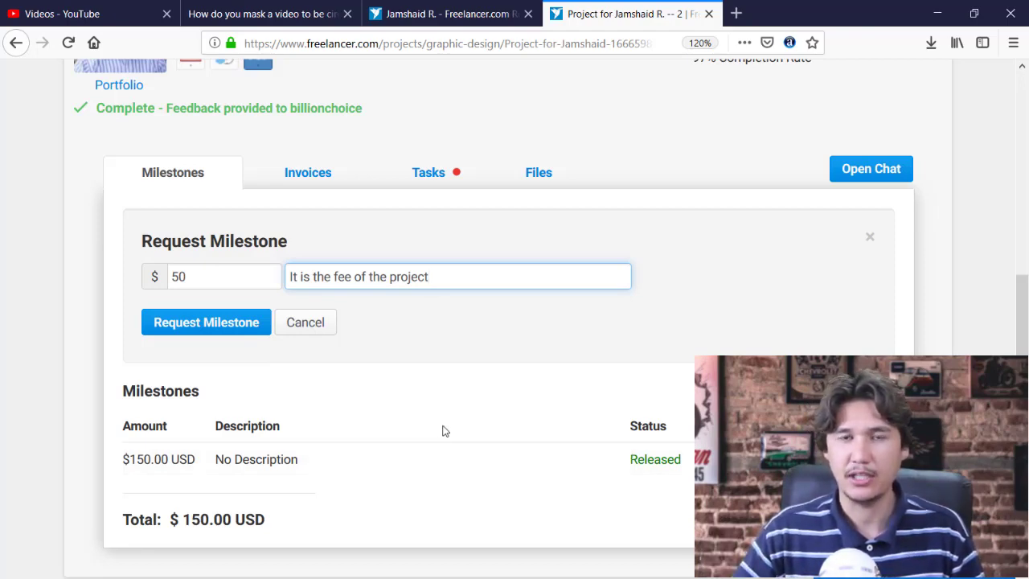
- Check the account balance and look over the project's budget and description
scroll(444, 432, "up", 15)
left_click(745, 91)
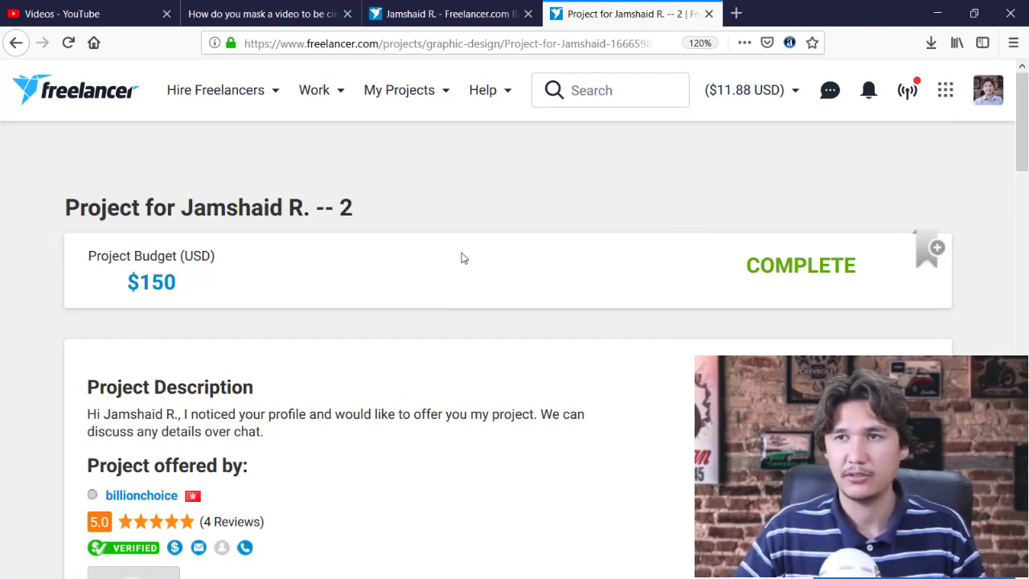
scroll(402, 276, "down", 5)
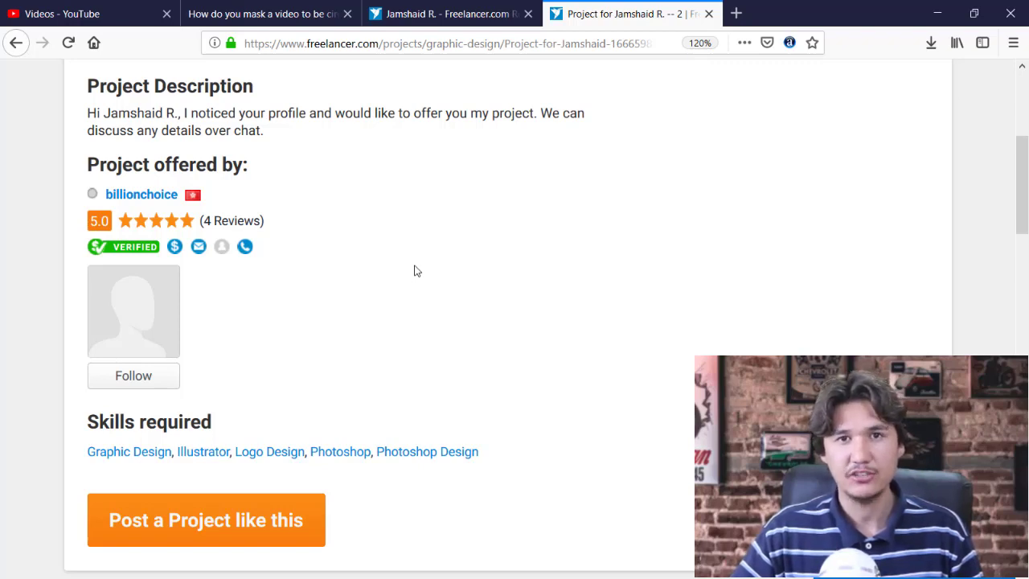
scroll(416, 270, "up", 3)
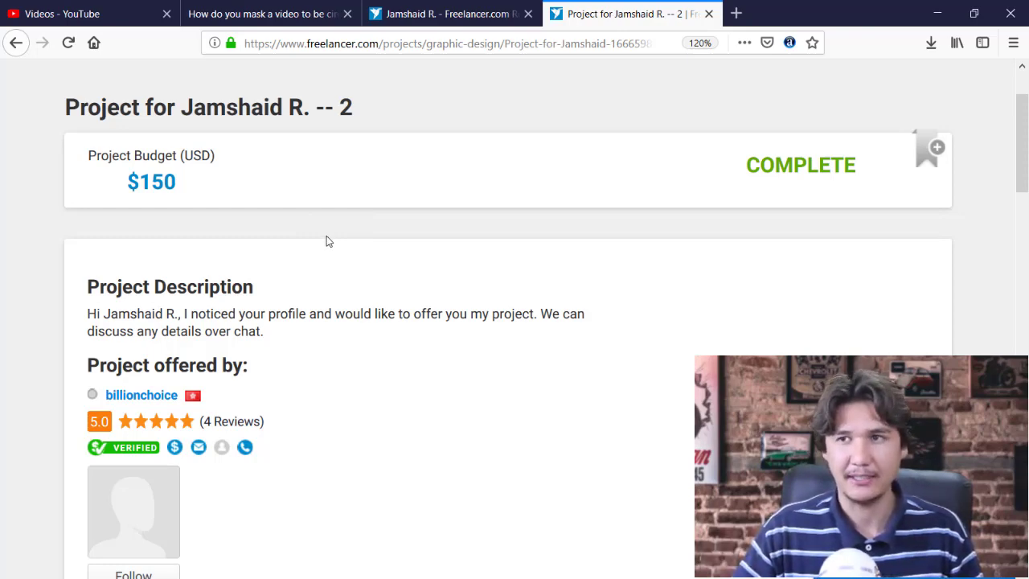
scroll(326, 238, "down", 1)
scroll(315, 243, "up", 2)
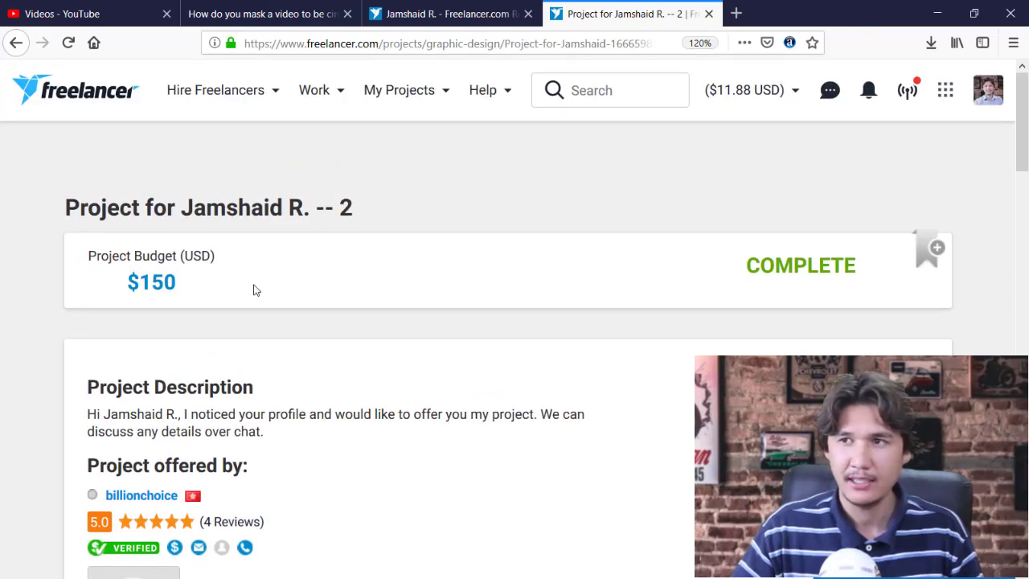
- Open the awarded project's Files section and examine the file upload area and the employer files
scroll(263, 291, "down", 4)
scroll(262, 290, "down", 5)
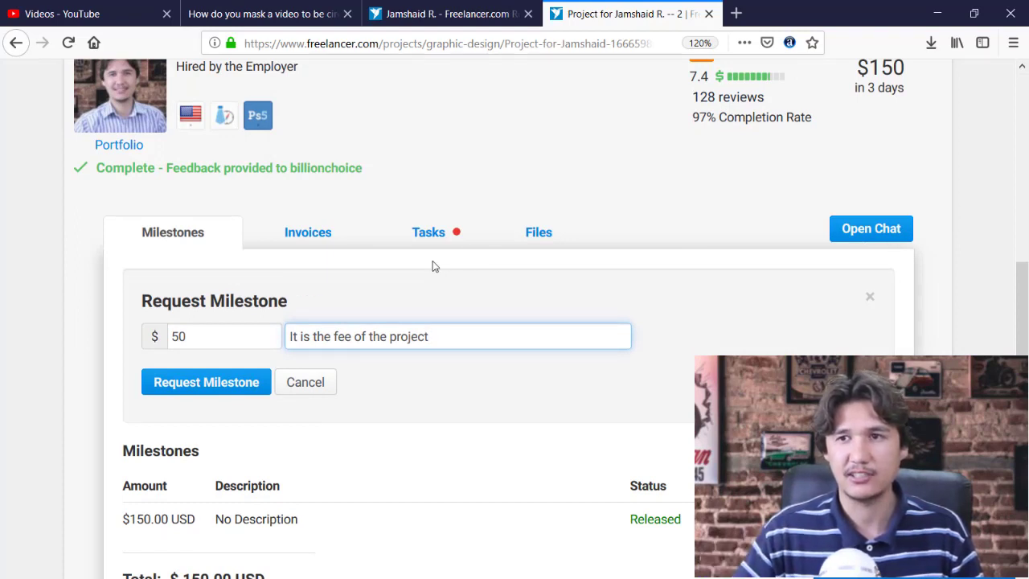
left_click(538, 233)
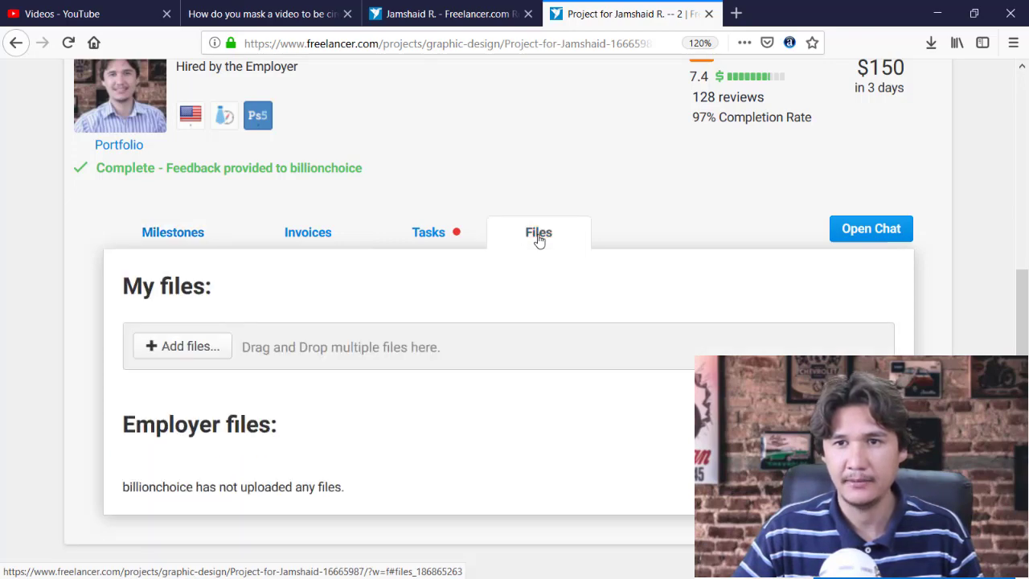
scroll(325, 322, "down", 3)
left_click(184, 245)
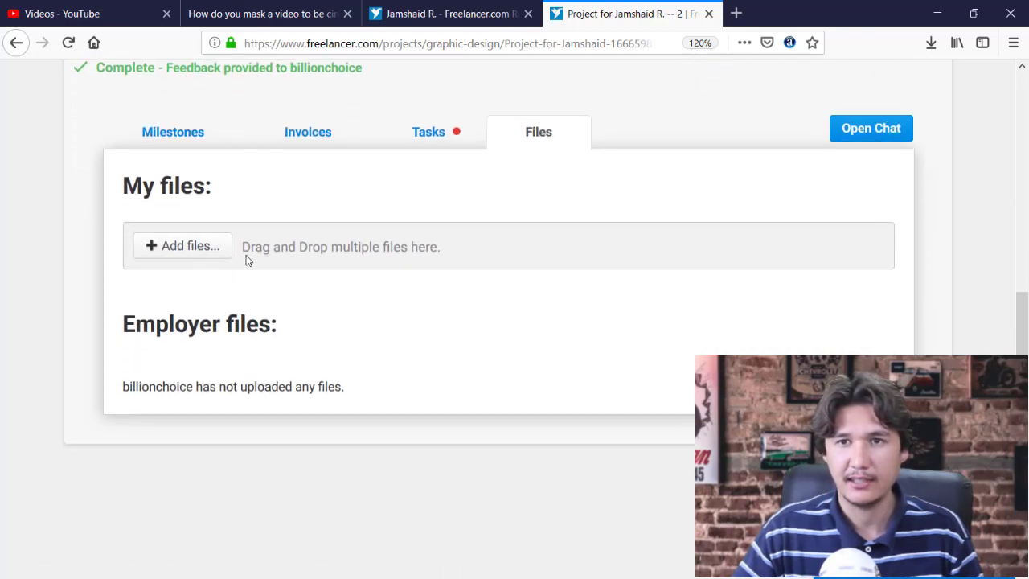
left_click(450, 408)
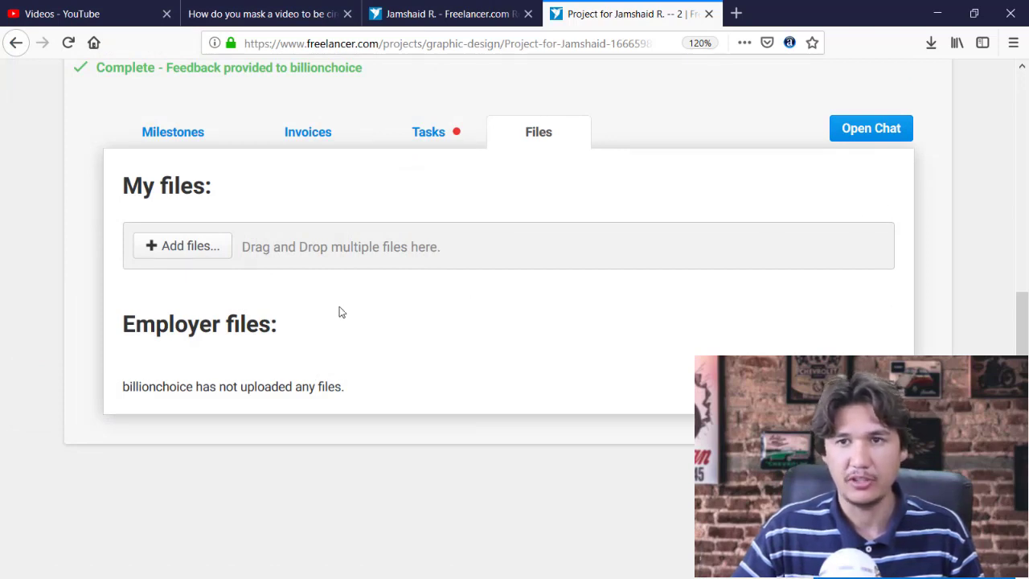
scroll(339, 310, "up", 3)
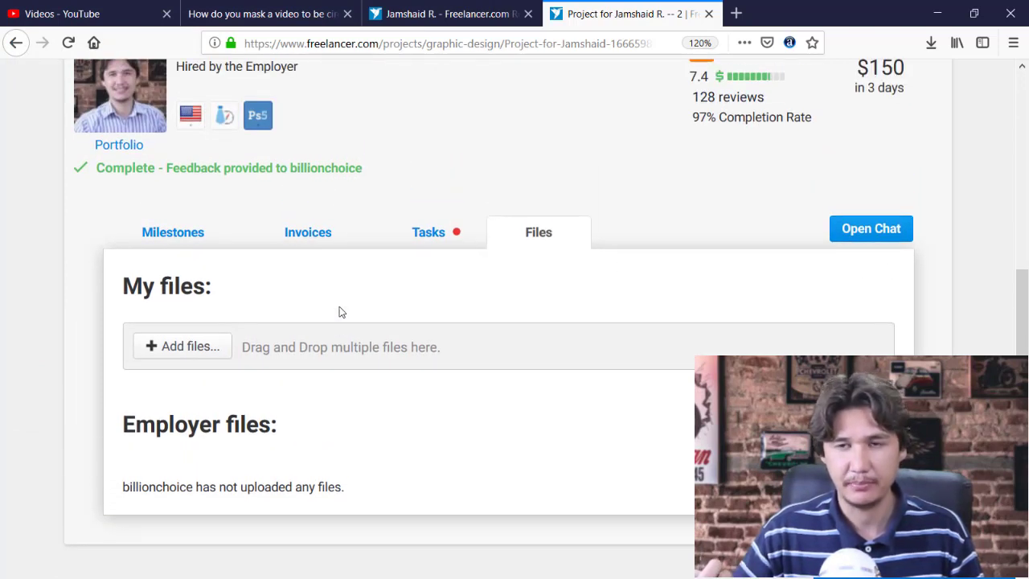